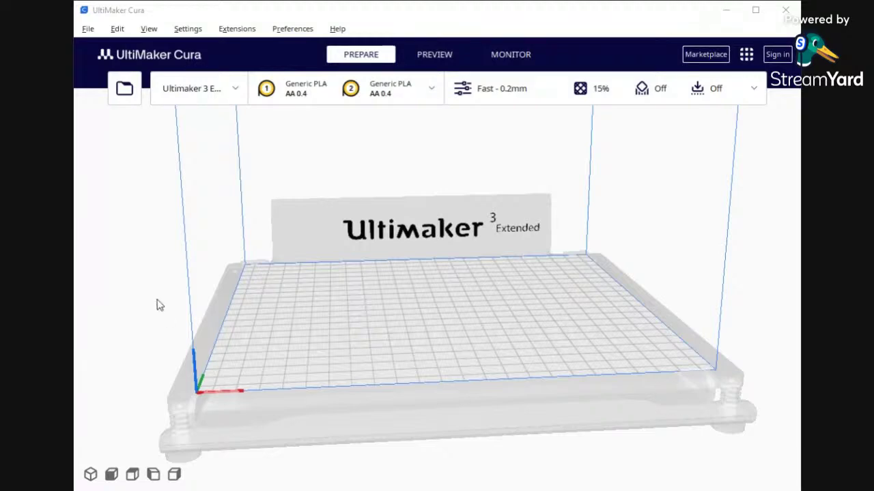
- Orbit and zoom in and out around the loaded UM3E_gecko_even_better2 model to inspect it
{"action": "left_click", "coordinate": [438, 17]}
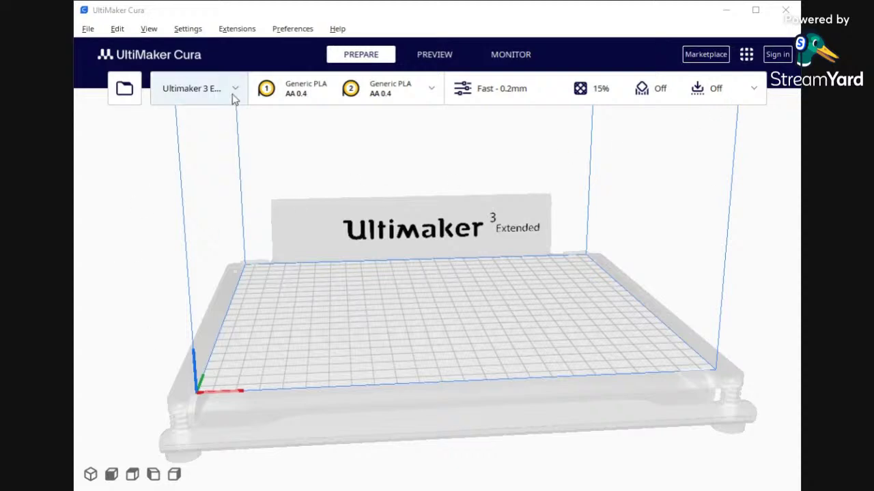
{"action": "left_click", "coordinate": [387, 13]}
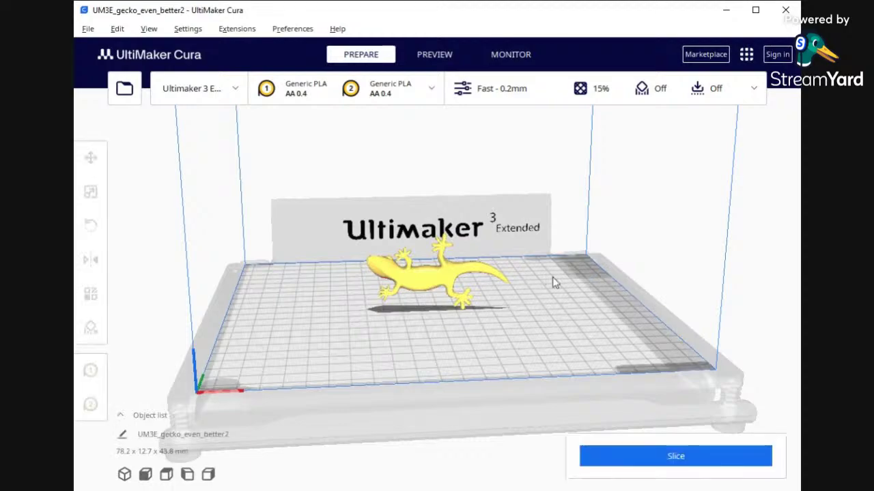
{"action": "right_click_drag", "start_coordinate": [558, 294], "coordinate": [609, 285]}
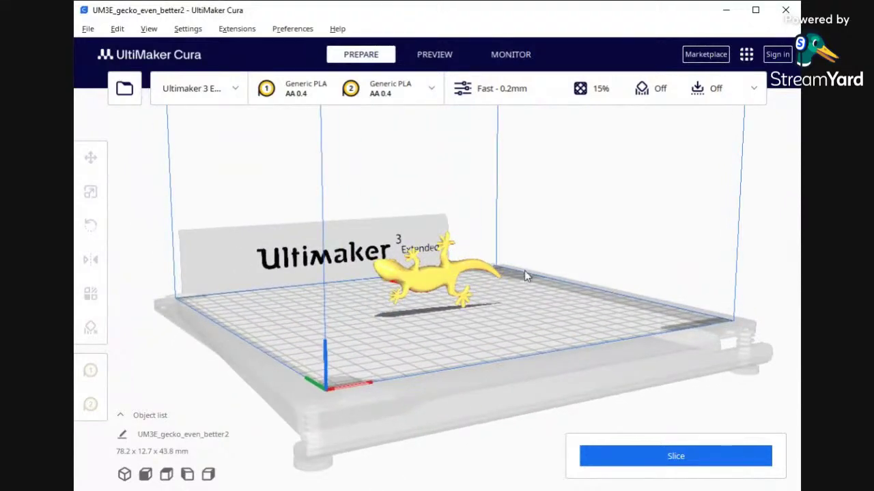
{"action": "scroll", "coordinate": [422, 274], "scroll_direction": "up", "scroll_amount": 5}
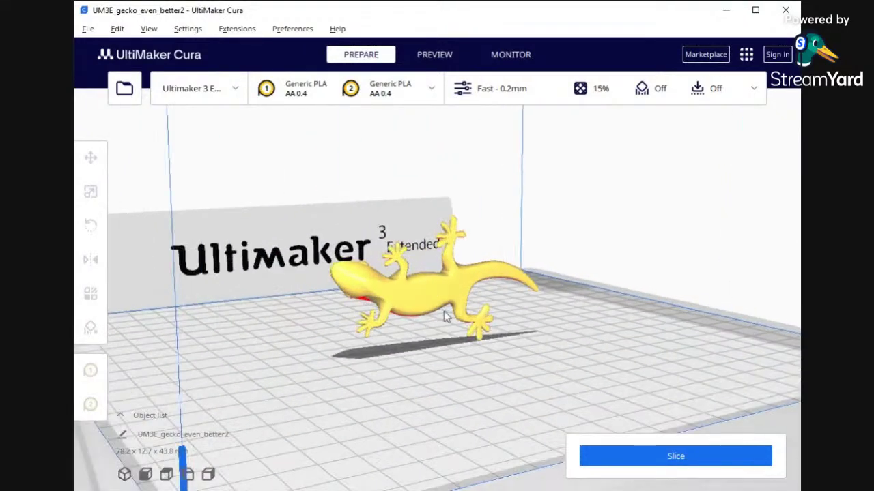
{"action": "scroll", "coordinate": [414, 389], "scroll_direction": "up", "scroll_amount": 3}
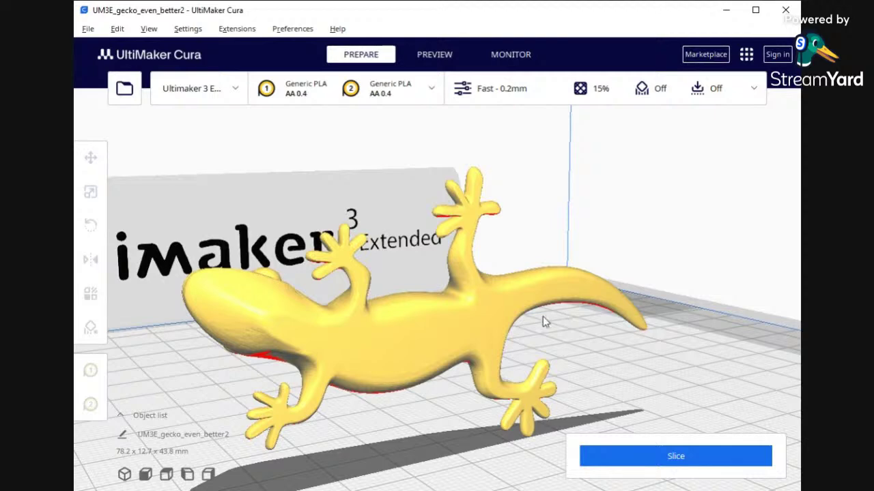
{"action": "scroll", "coordinate": [513, 333], "scroll_direction": "down", "scroll_amount": 5}
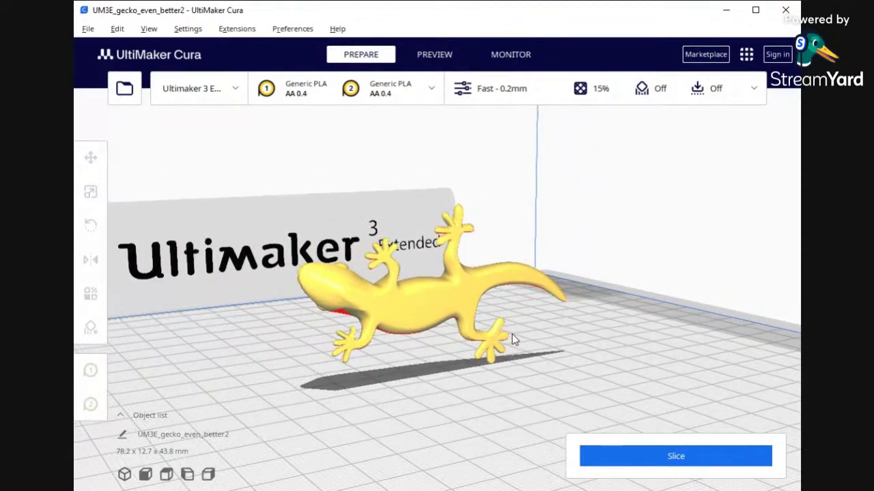
{"action": "scroll", "coordinate": [512, 334], "scroll_direction": "down", "scroll_amount": 1}
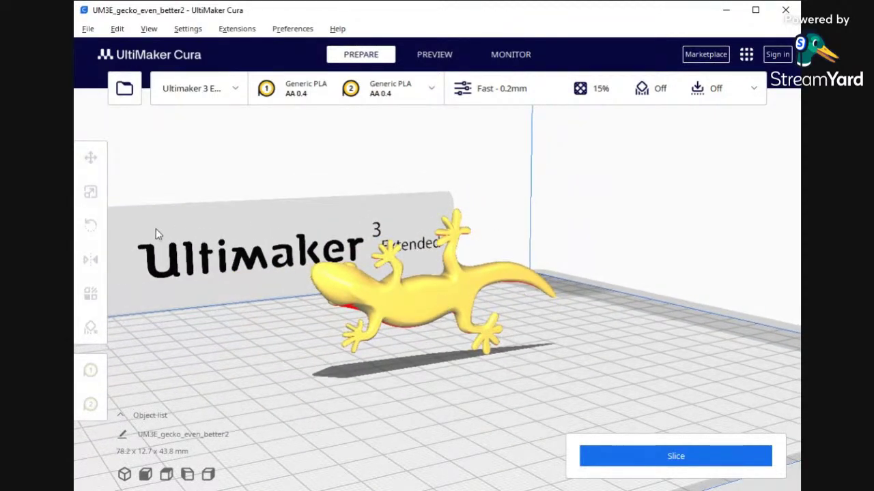
- Select the gecko and use Rotate's Select face and Lay flat so it stands 12.7 mm tall
{"action": "left_click", "coordinate": [423, 307]}
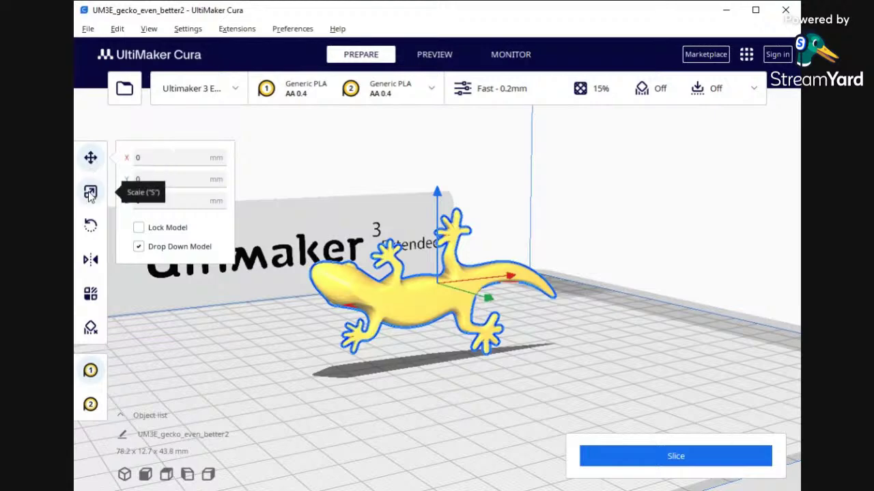
{"action": "left_click", "coordinate": [91, 227]}
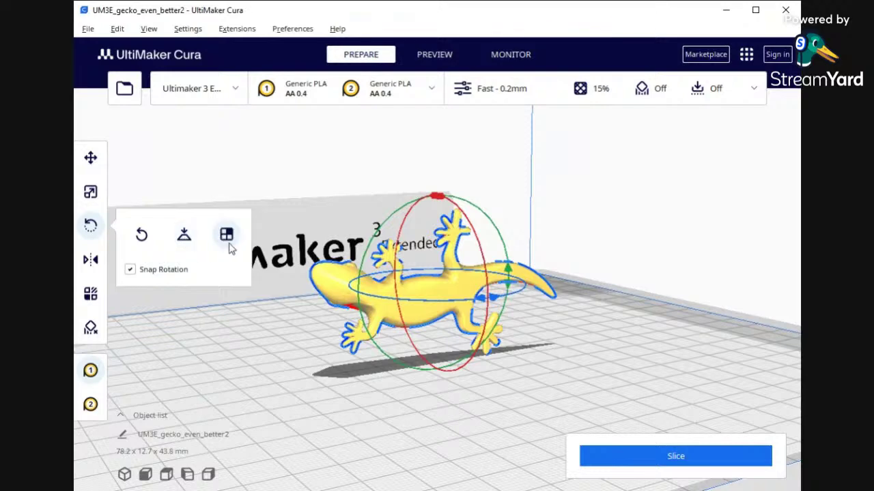
{"action": "left_click", "coordinate": [227, 235]}
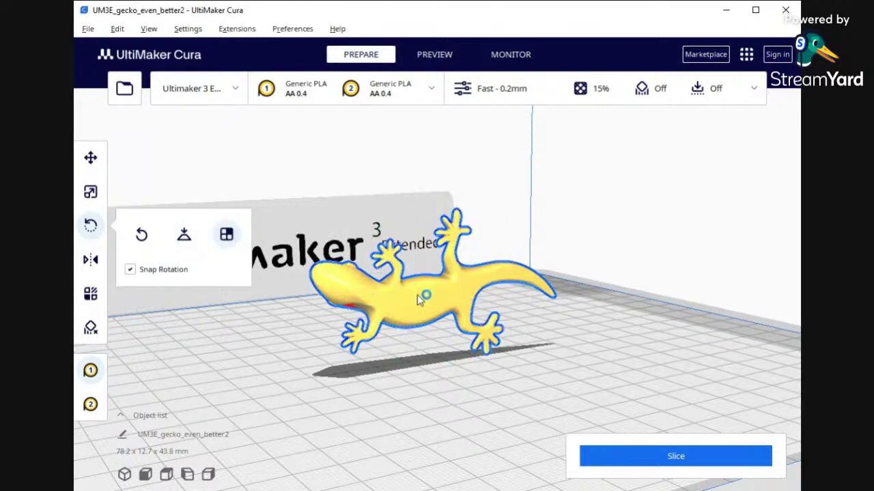
{"action": "left_click", "coordinate": [421, 306]}
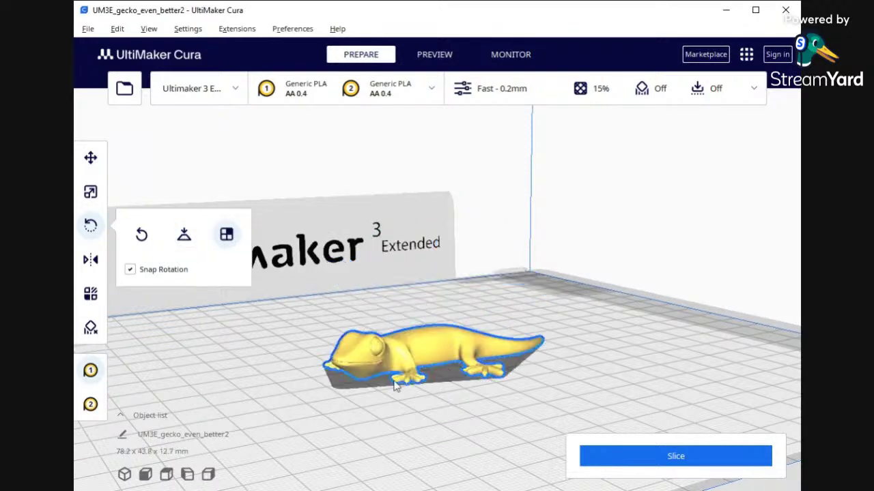
{"action": "left_click", "coordinate": [185, 237]}
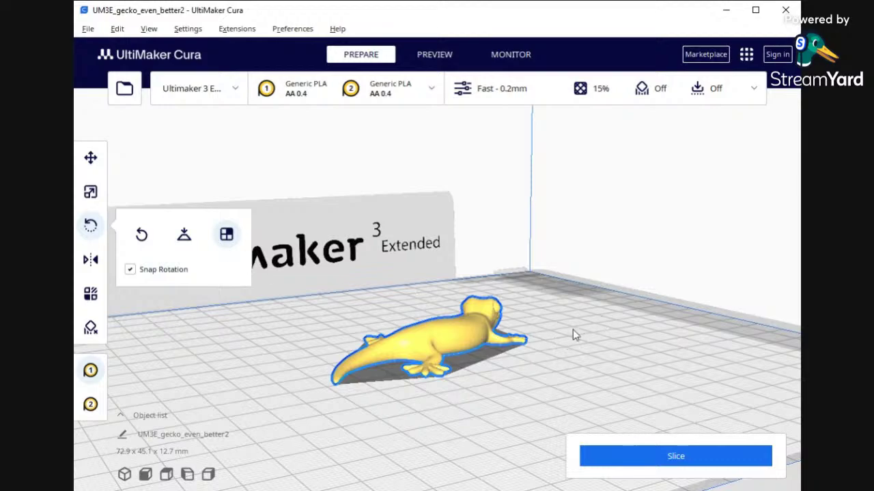
{"action": "right_click_drag", "start_coordinate": [573, 329], "coordinate": [433, 353]}
{"action": "scroll", "coordinate": [484, 367], "scroll_direction": "up", "scroll_amount": 3}
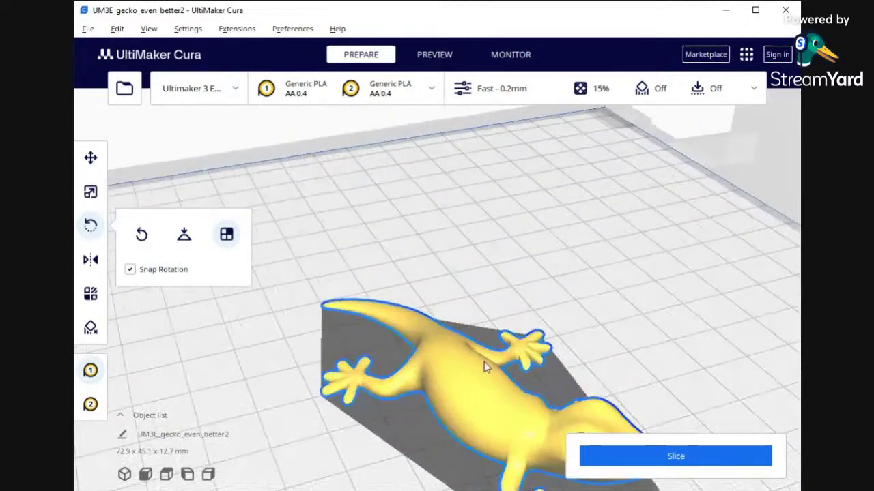
{"action": "scroll", "coordinate": [484, 367], "scroll_direction": "down", "scroll_amount": 3}
{"action": "right_click_drag", "start_coordinate": [484, 368], "coordinate": [522, 343]}
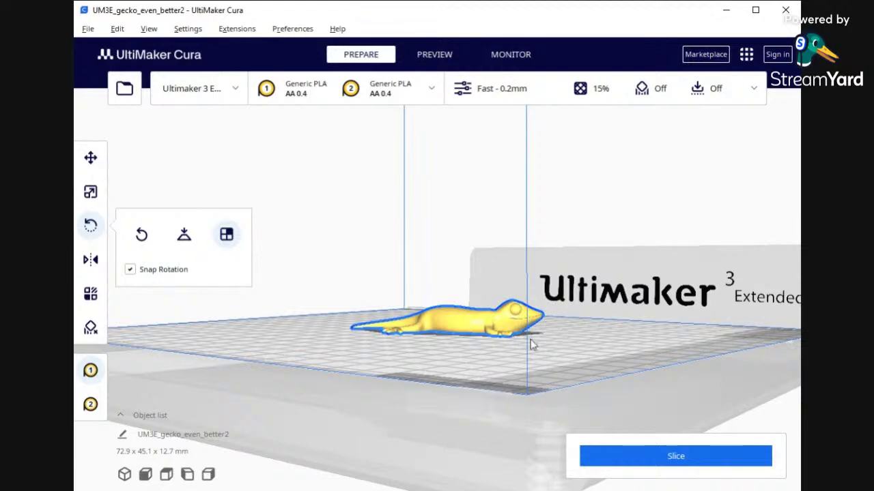
{"action": "scroll", "coordinate": [505, 334], "scroll_direction": "down", "scroll_amount": 5}
{"action": "right_click_drag", "start_coordinate": [503, 331], "coordinate": [517, 387]}
{"action": "scroll", "coordinate": [458, 260], "scroll_direction": "up", "scroll_amount": 5}
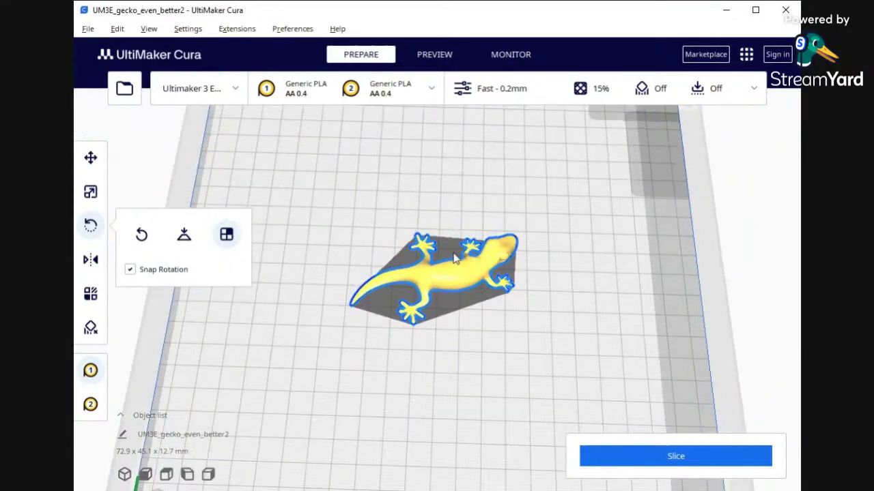
{"action": "scroll", "coordinate": [587, 298], "scroll_direction": "down", "scroll_amount": 1}
{"action": "scroll", "coordinate": [496, 236], "scroll_direction": "up", "scroll_amount": 3}
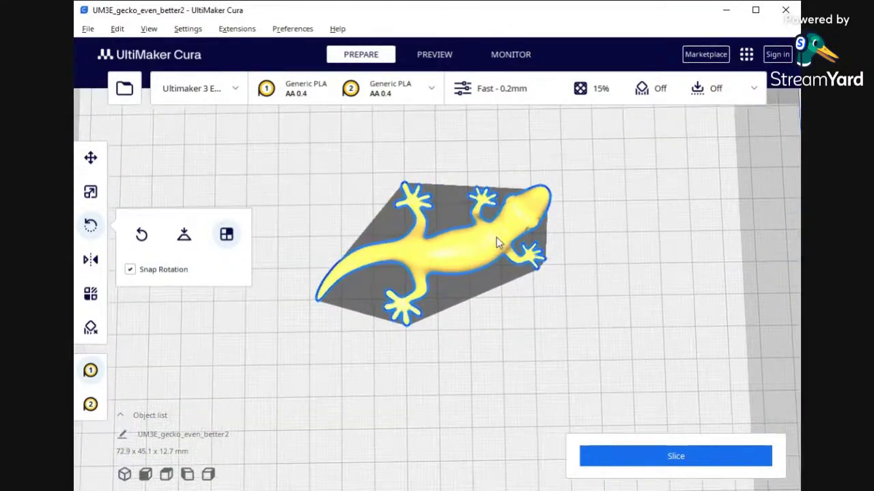
{"action": "scroll", "coordinate": [495, 241], "scroll_direction": "down", "scroll_amount": 3}
{"action": "scroll", "coordinate": [485, 193], "scroll_direction": "down", "scroll_amount": 1}
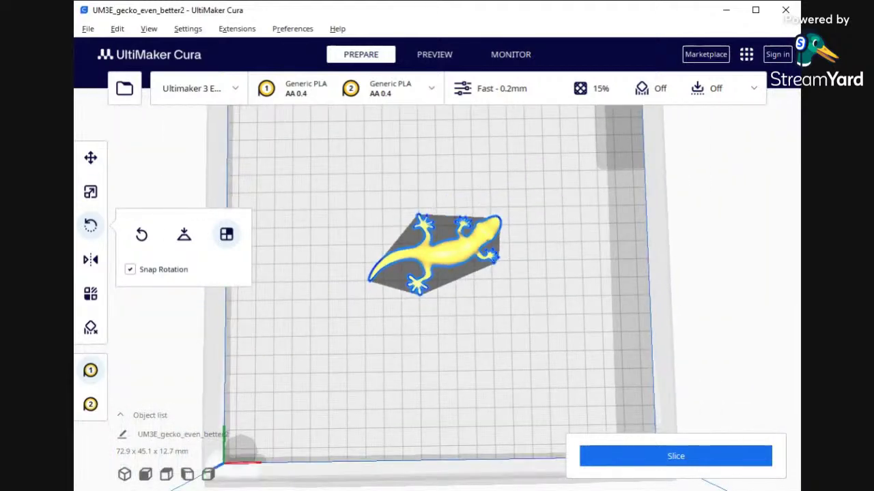
{"action": "scroll", "coordinate": [427, 254], "scroll_direction": "up", "scroll_amount": 1}
{"action": "scroll", "coordinate": [427, 254], "scroll_direction": "up", "scroll_amount": 1}
{"action": "scroll", "coordinate": [458, 253], "scroll_direction": "up", "scroll_amount": 1}
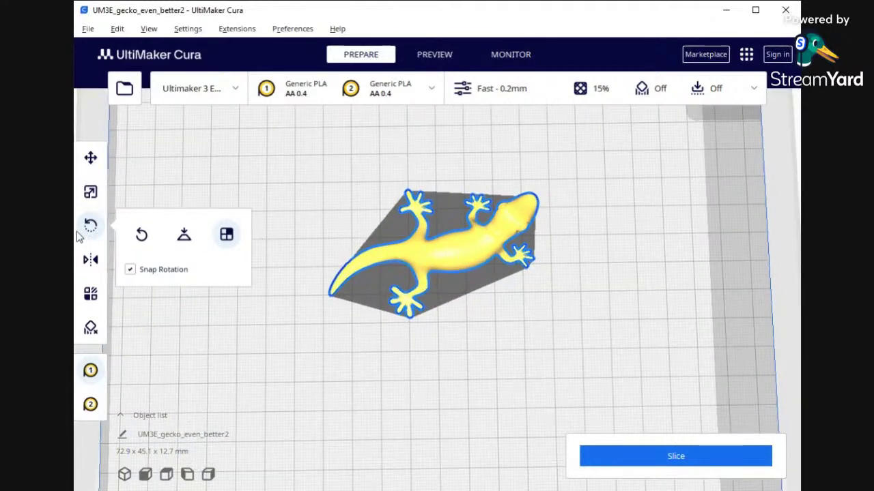
{"action": "left_click", "coordinate": [90, 197]}
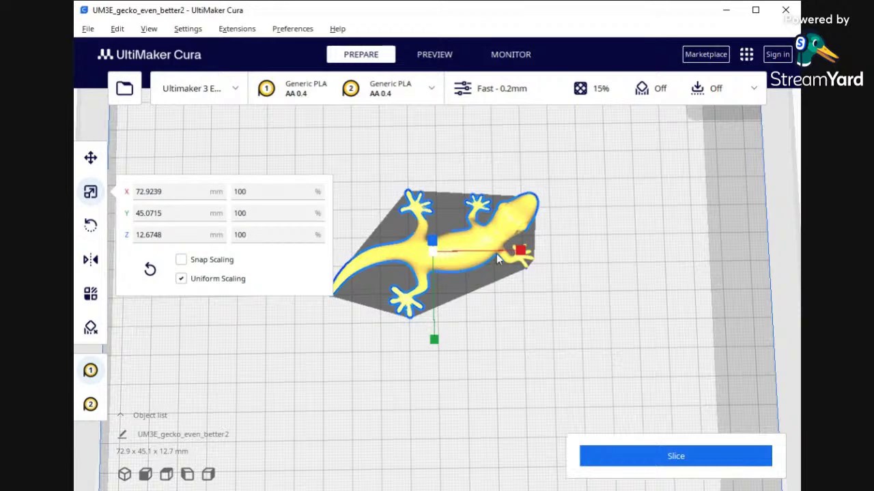
{"action": "left_click_drag", "start_coordinate": [520, 251], "coordinate": [348, 271]}
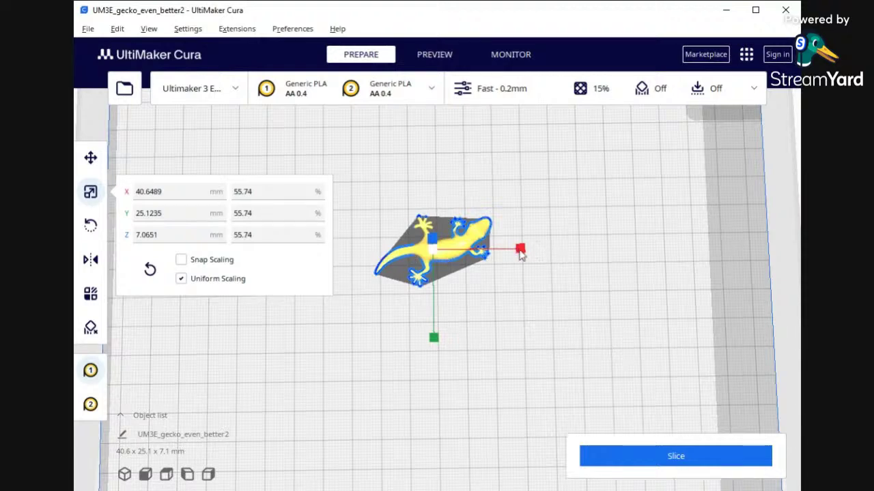
{"action": "left_click_drag", "start_coordinate": [522, 254], "coordinate": [615, 254]}
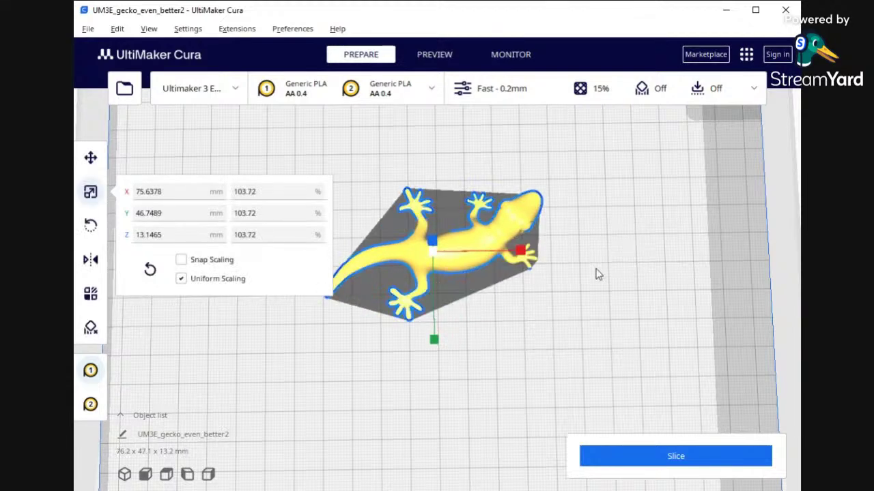
{"action": "left_click", "coordinate": [596, 208]}
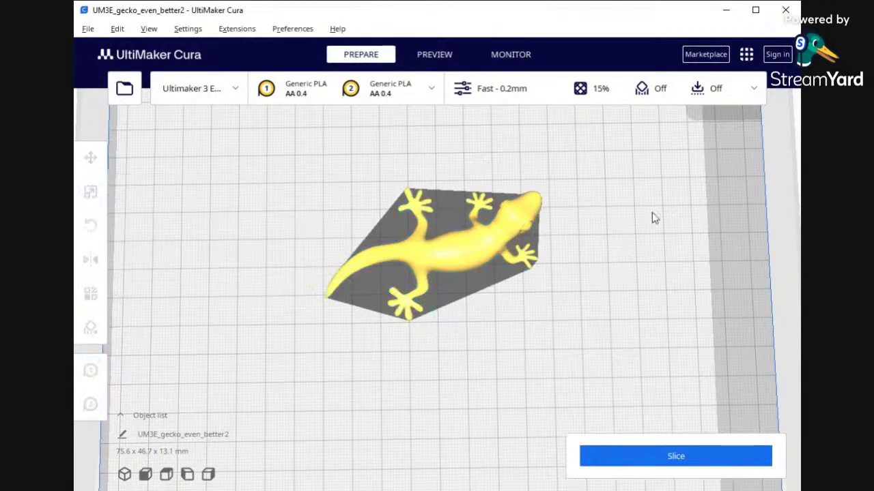
{"action": "right_click_drag", "start_coordinate": [651, 212], "coordinate": [526, 195]}
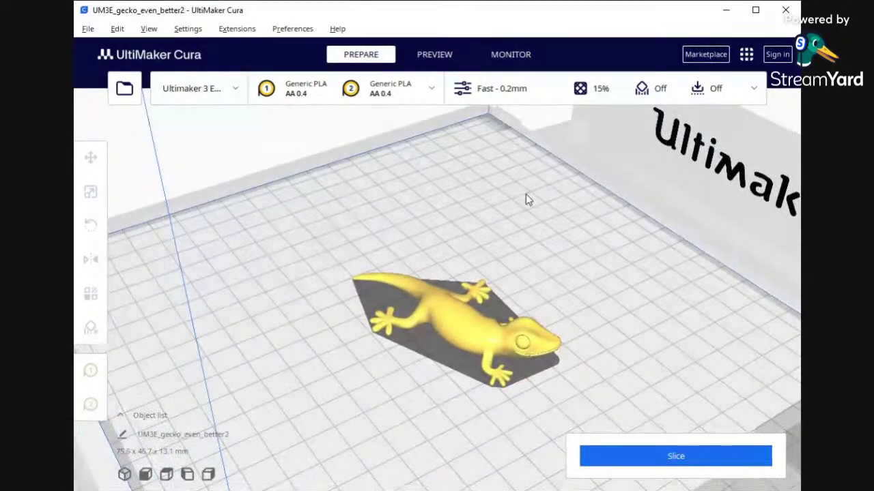
{"action": "left_click", "coordinate": [462, 94]}
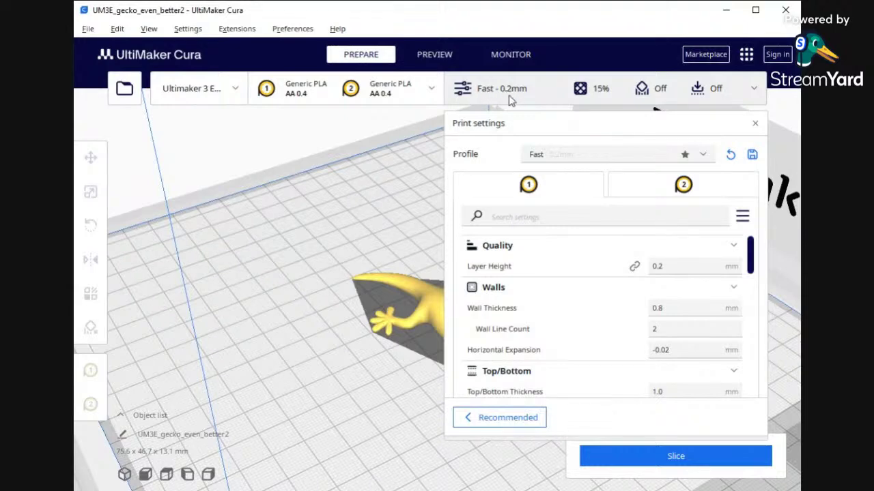
{"action": "left_click", "coordinate": [464, 93]}
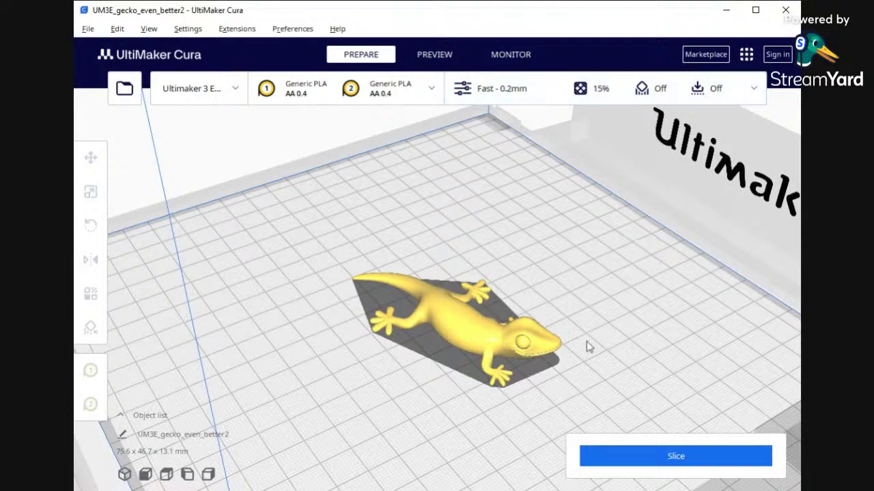
- Open the custom print settings and expand the Profile list, currently on Fast 0.2 mm
{"action": "right_click_drag", "start_coordinate": [594, 330], "coordinate": [646, 308]}
{"action": "left_click", "coordinate": [754, 88]}
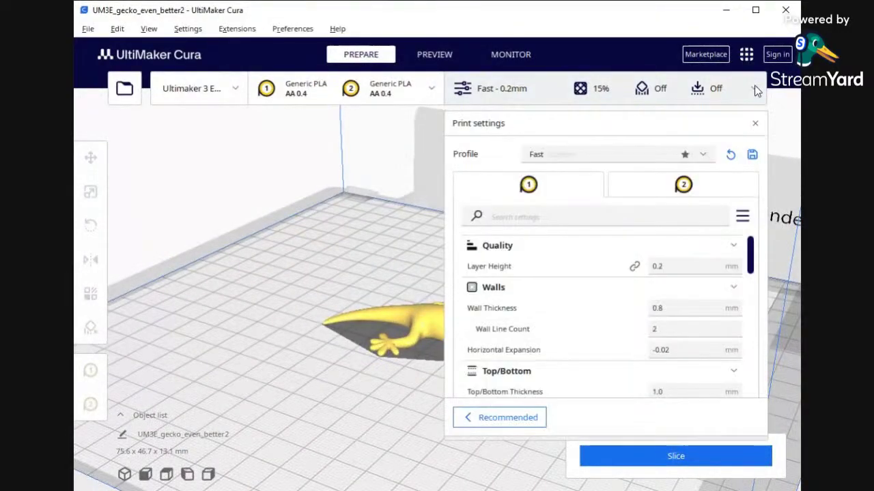
{"action": "left_click", "coordinate": [594, 156]}
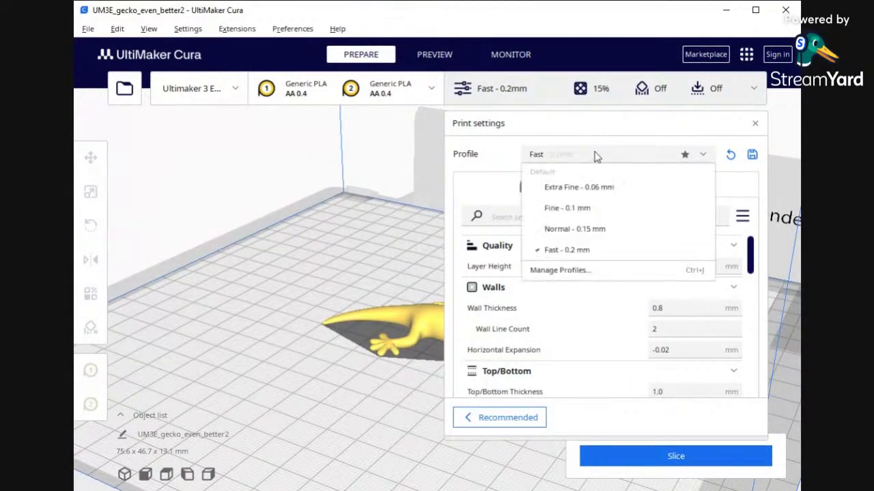
- Choose the Fine 0.1 mm profile and review its Quality, Walls and Top/Bottom settings
{"action": "left_click", "coordinate": [604, 209]}
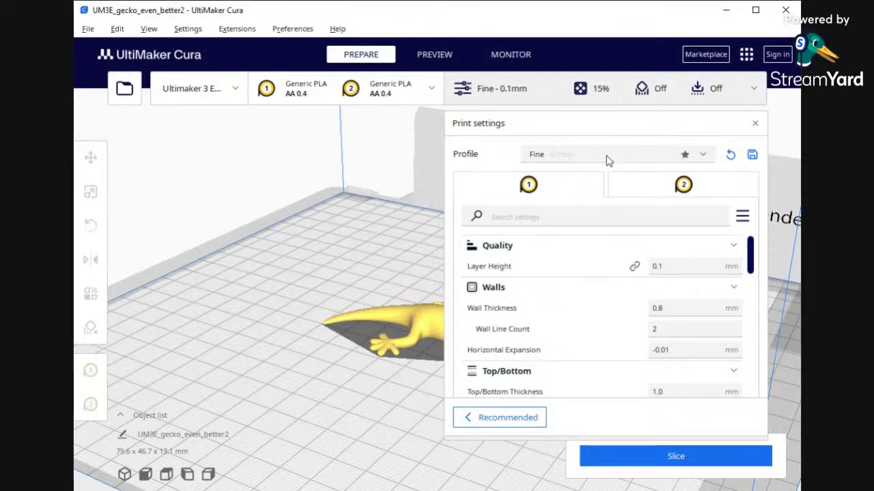
{"action": "mouse_move", "coordinate": [673, 266]}
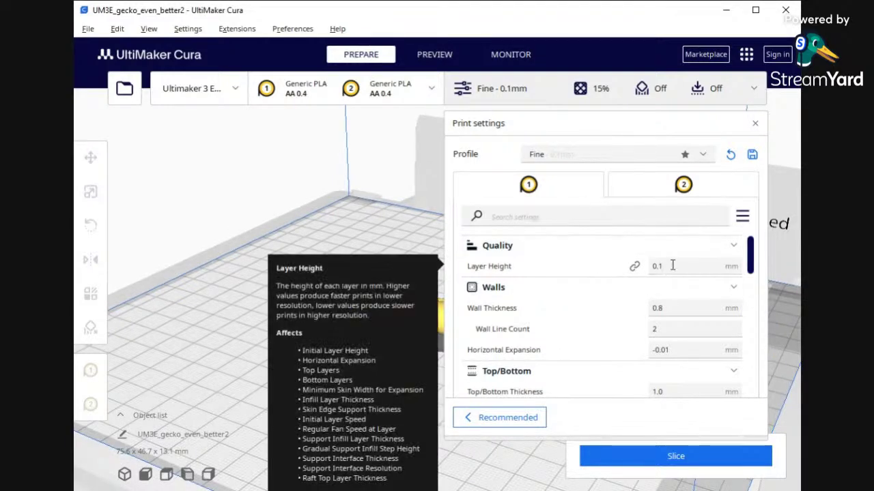
{"action": "mouse_move", "coordinate": [676, 313]}
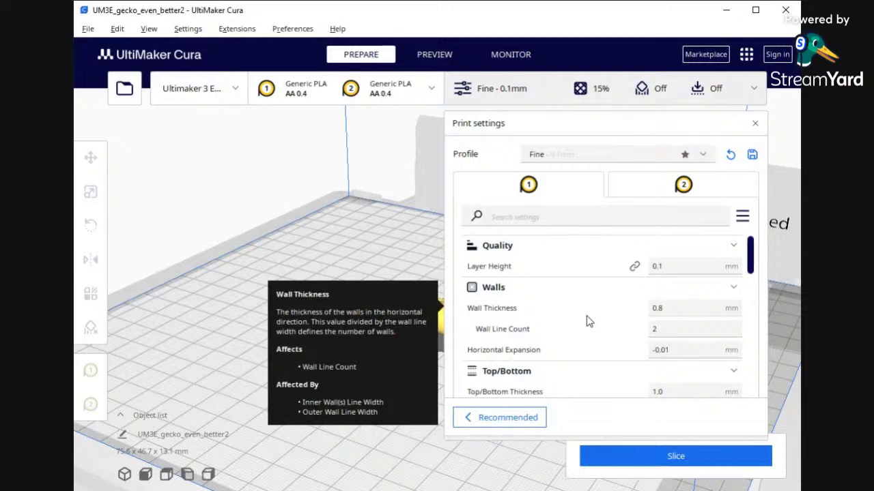
{"action": "scroll", "coordinate": [589, 319], "scroll_direction": "down", "scroll_amount": 3}
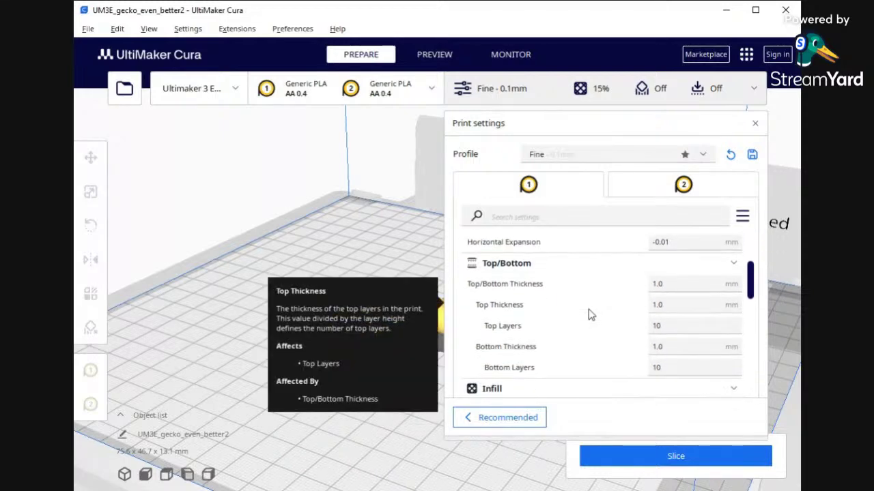
{"action": "scroll", "coordinate": [594, 287], "scroll_direction": "down", "scroll_amount": 3}
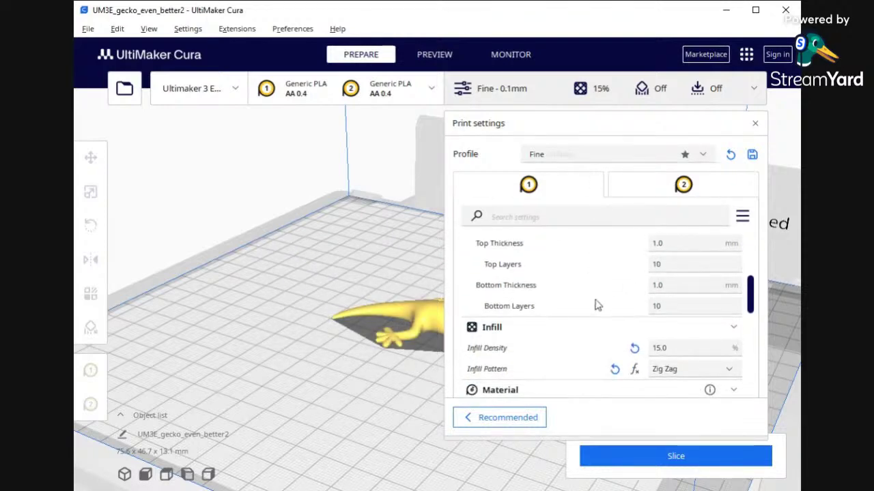
{"action": "mouse_move", "coordinate": [605, 290]}
{"action": "scroll", "coordinate": [595, 262], "scroll_direction": "down", "scroll_amount": 3}
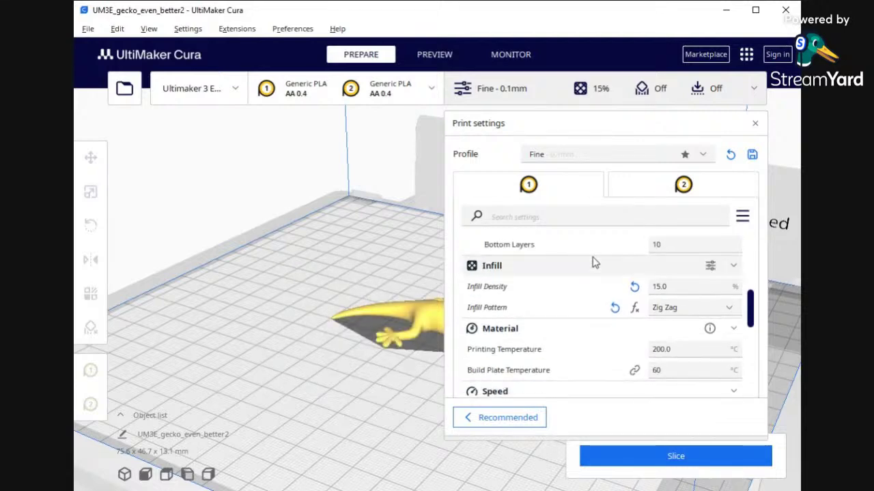
- Replace the 15 infill density with 25 and pick Triangles as the infill pattern
{"action": "left_click", "coordinate": [675, 286]}
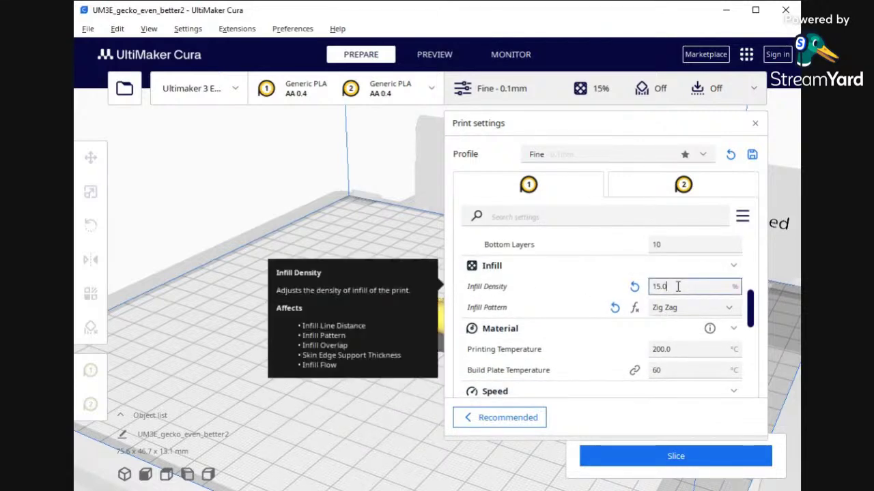
{"action": "left_click_drag", "start_coordinate": [690, 285], "coordinate": [650, 287]}
{"action": "type", "text": "25"}
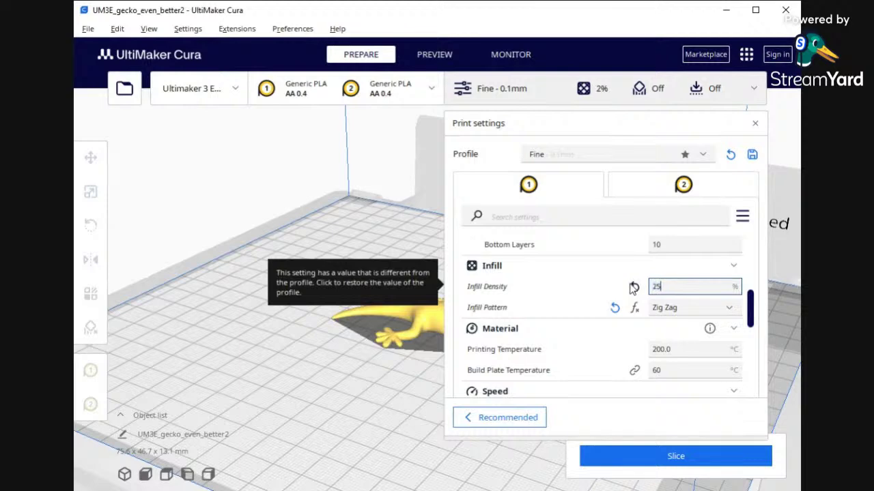
{"action": "left_click", "coordinate": [691, 311]}
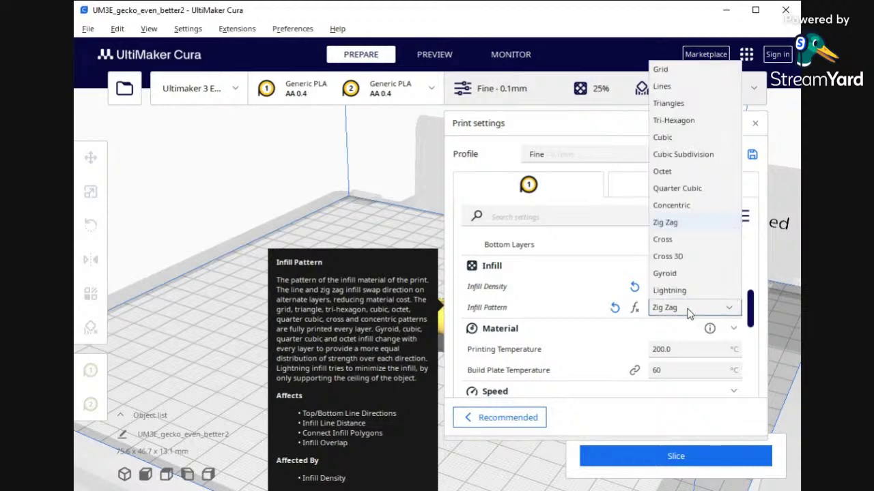
{"action": "left_click", "coordinate": [684, 103]}
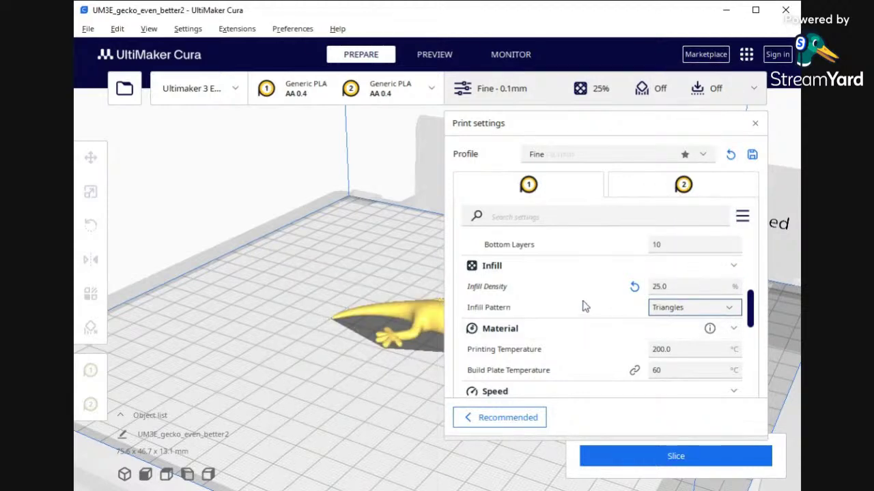
- Tick Generate Support to preview its options, then untick it so support stays off
{"action": "mouse_move", "coordinate": [582, 303]}
{"action": "scroll", "coordinate": [583, 305], "scroll_direction": "down", "scroll_amount": 1}
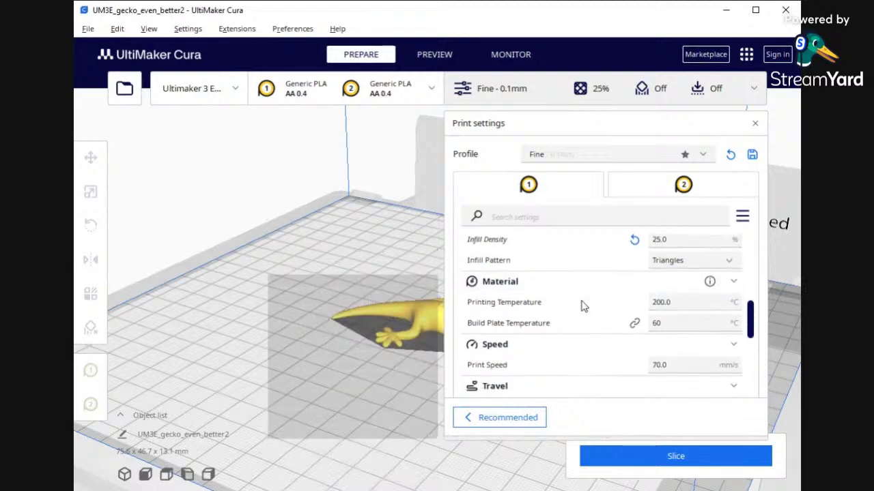
{"action": "mouse_move", "coordinate": [583, 269]}
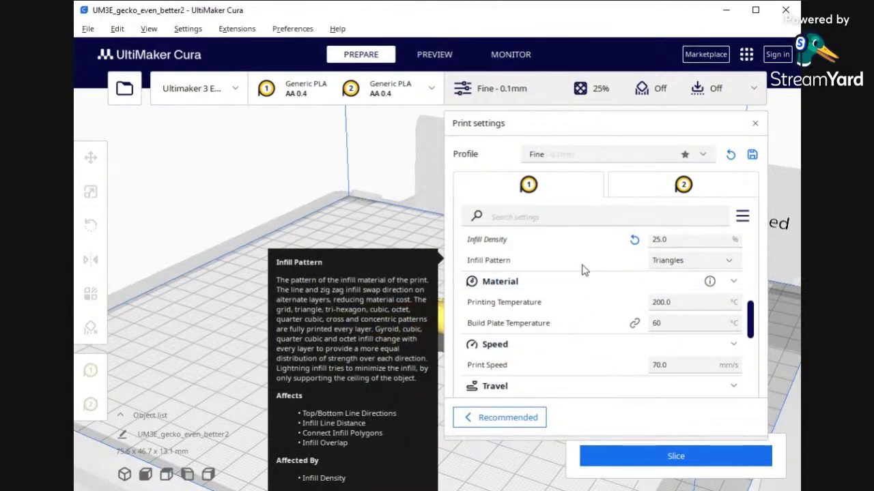
{"action": "scroll", "coordinate": [584, 269], "scroll_direction": "down", "scroll_amount": 1}
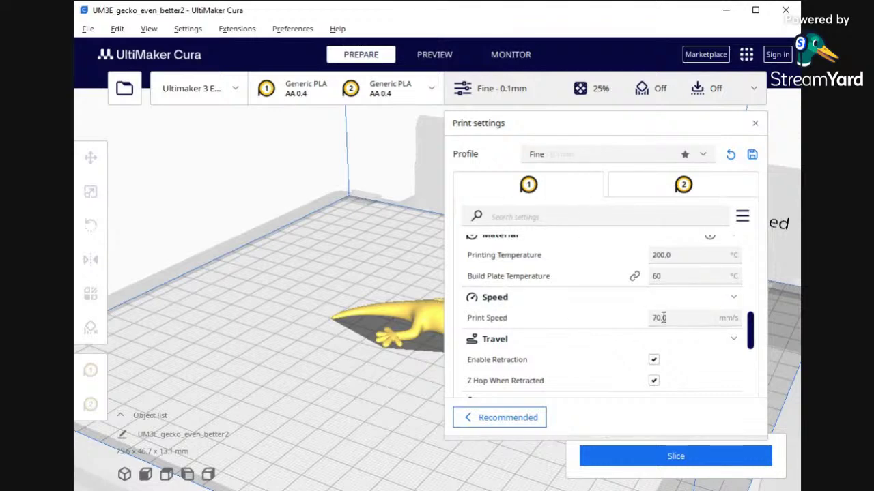
{"action": "mouse_move", "coordinate": [727, 322]}
{"action": "mouse_move", "coordinate": [661, 251]}
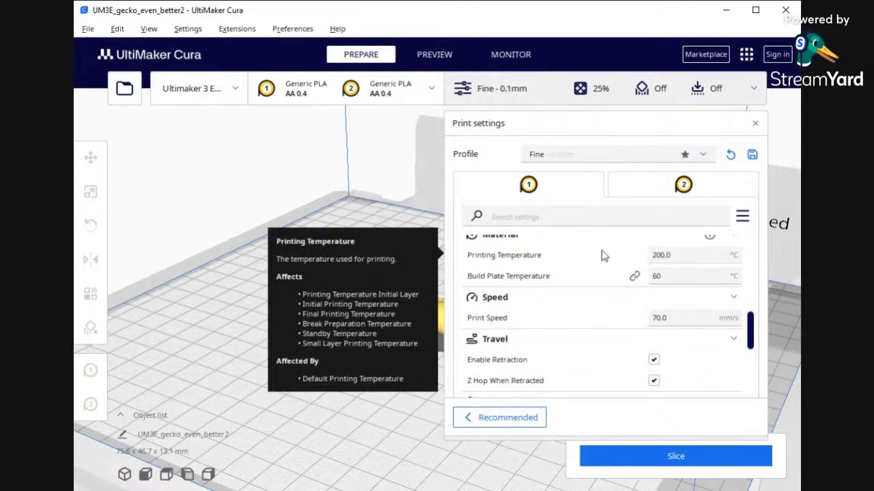
{"action": "scroll", "coordinate": [591, 282], "scroll_direction": "down", "scroll_amount": 2}
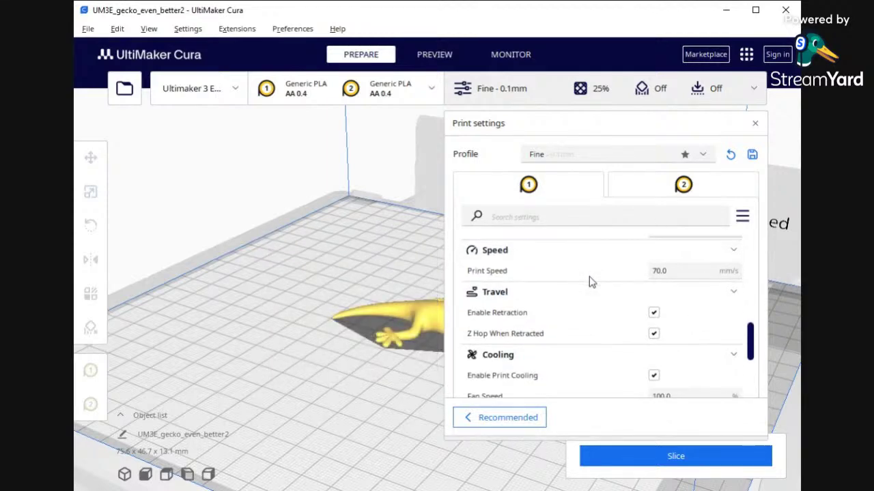
{"action": "scroll", "coordinate": [599, 274], "scroll_direction": "down", "scroll_amount": 2}
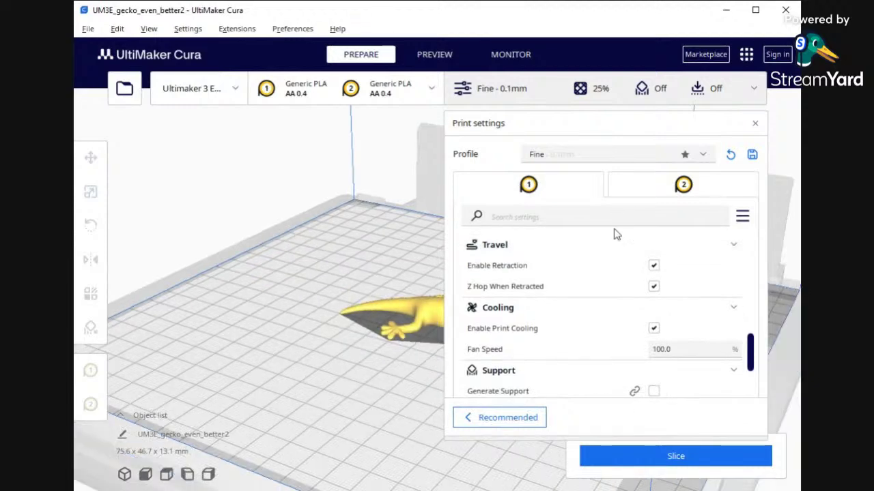
{"action": "scroll", "coordinate": [617, 279], "scroll_direction": "down", "scroll_amount": 5}
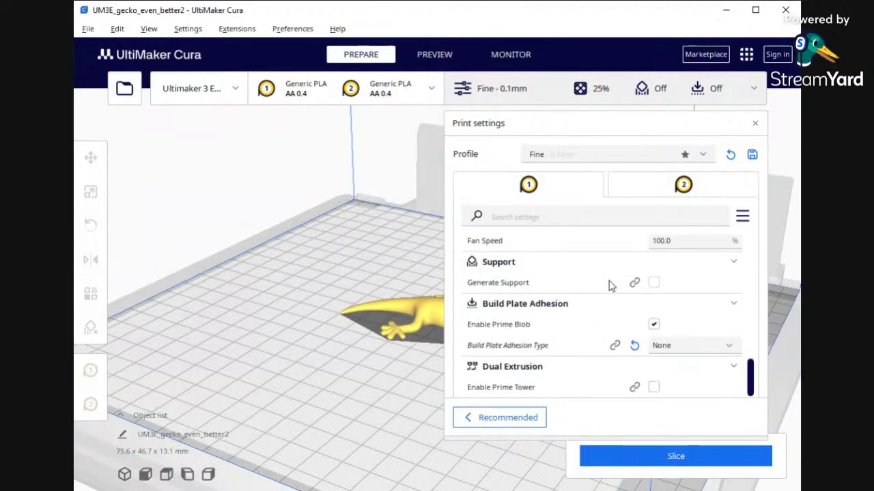
{"action": "mouse_move", "coordinate": [610, 285]}
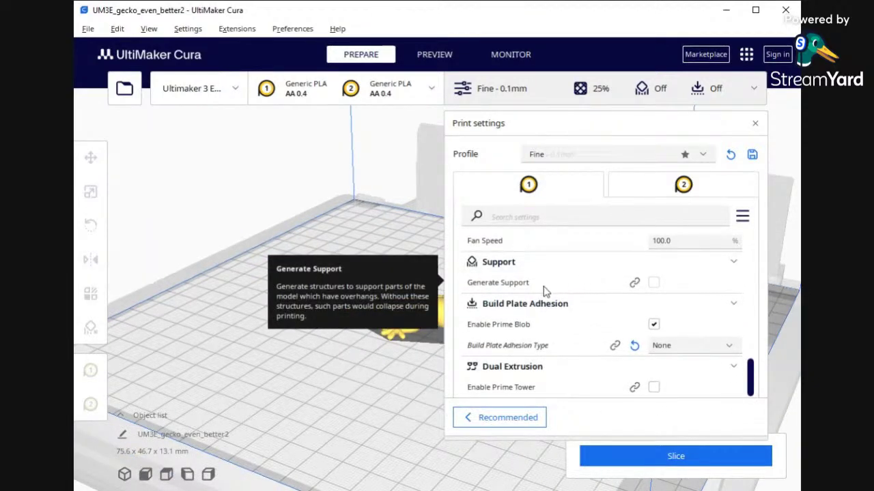
{"action": "left_click", "coordinate": [654, 282]}
{"action": "mouse_move", "coordinate": [659, 281]}
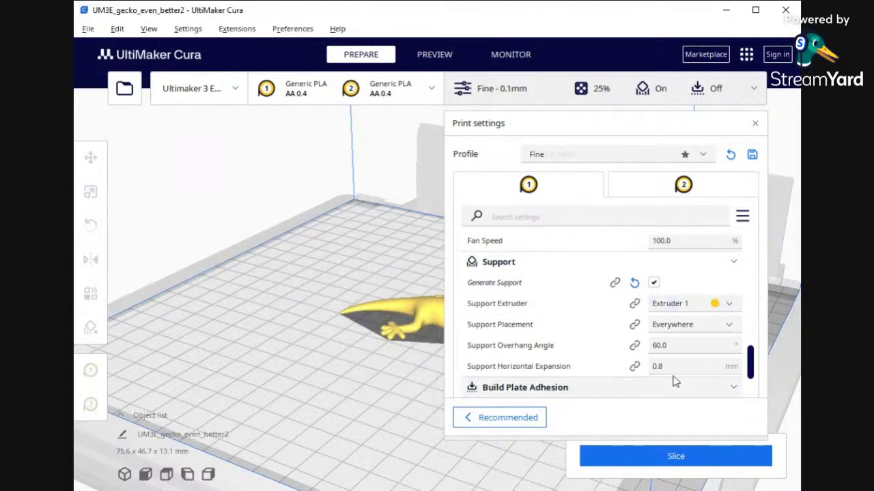
{"action": "mouse_move", "coordinate": [676, 369]}
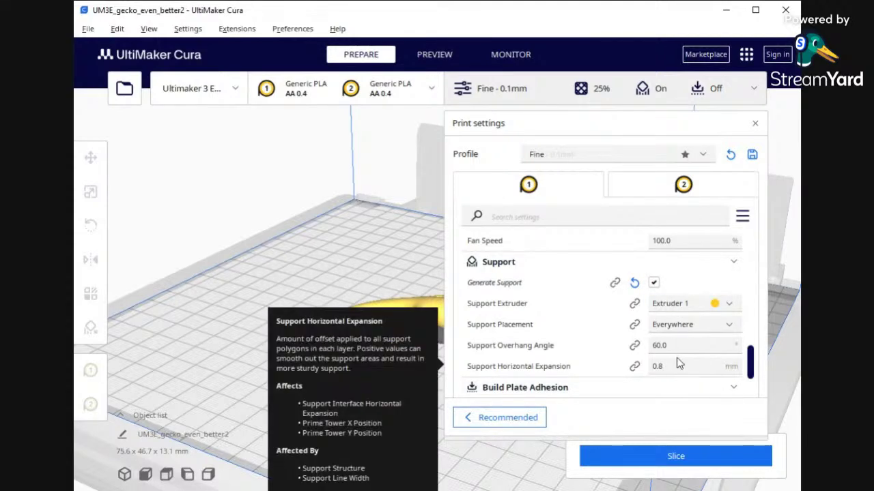
{"action": "left_click", "coordinate": [654, 284]}
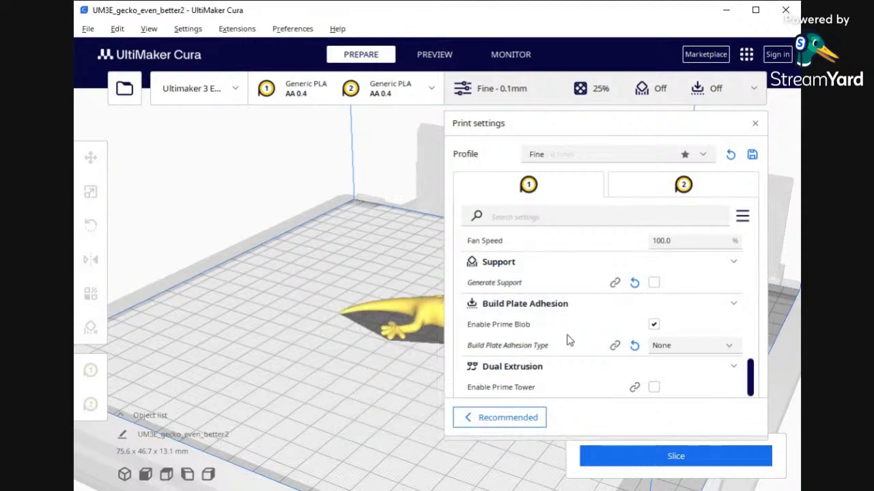
{"action": "left_click", "coordinate": [675, 349]}
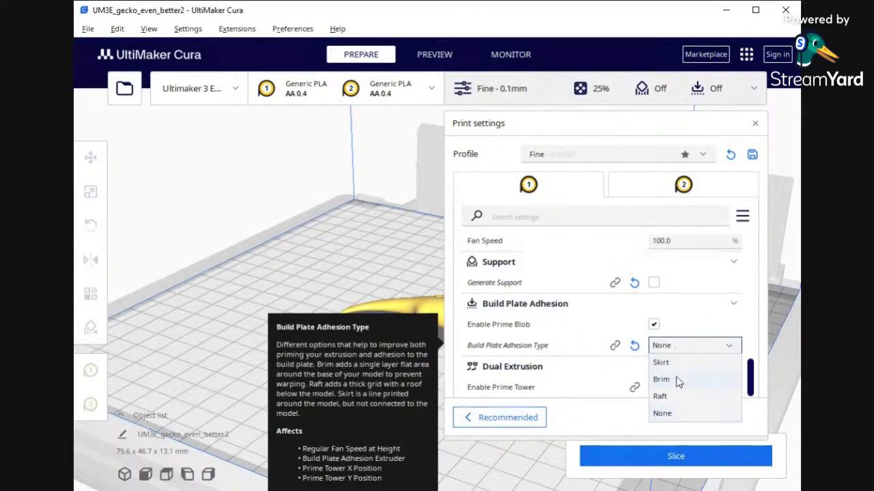
{"action": "left_click", "coordinate": [677, 380]}
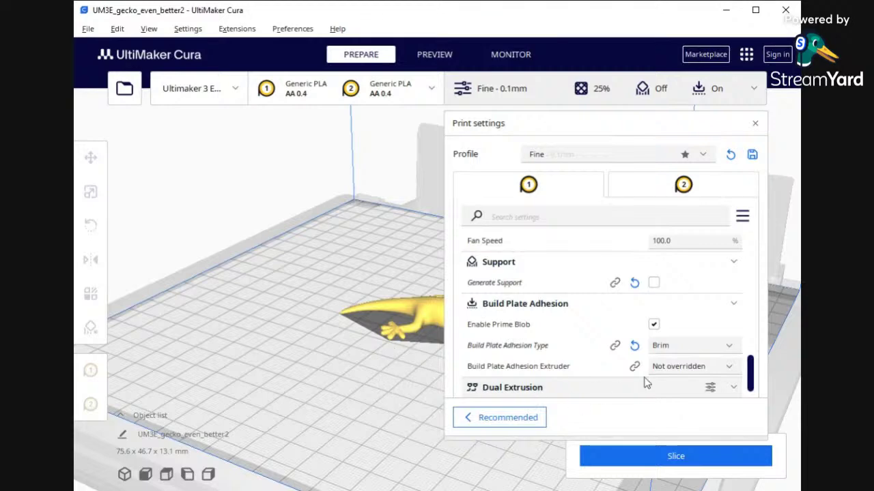
{"action": "left_click", "coordinate": [679, 350]}
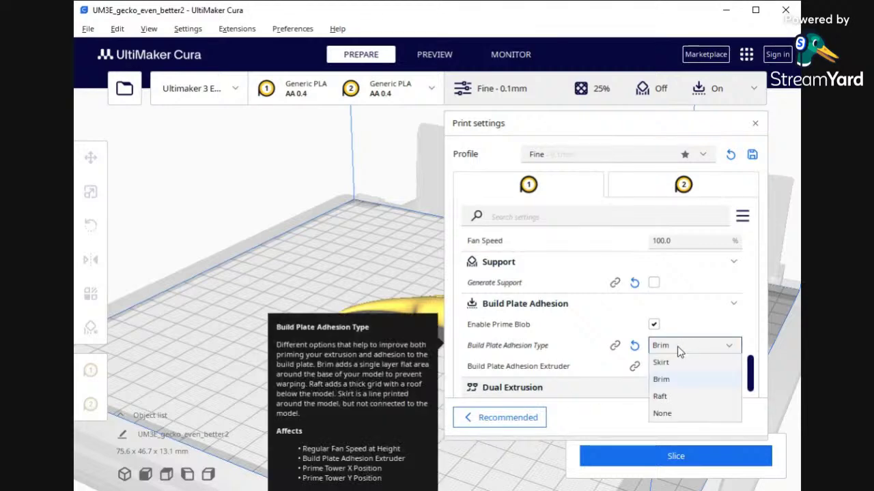
{"action": "left_click", "coordinate": [689, 413]}
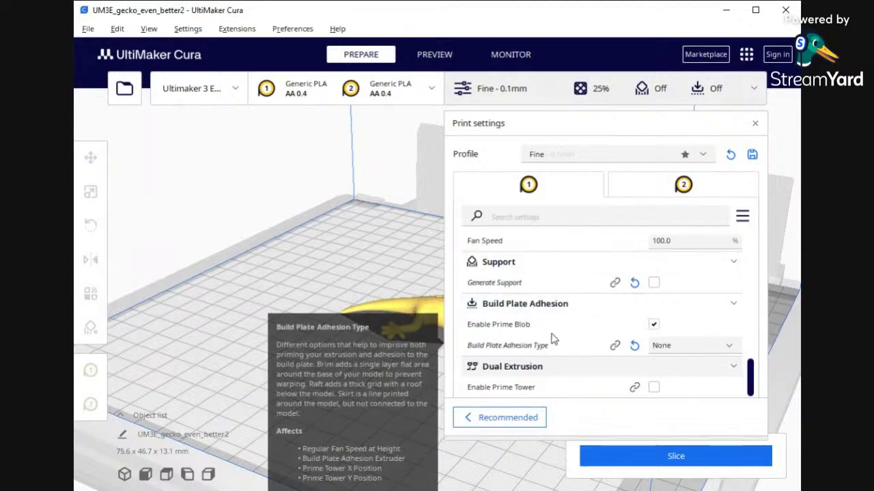
{"action": "scroll", "coordinate": [556, 324], "scroll_direction": "up", "scroll_amount": 2}
{"action": "scroll", "coordinate": [557, 325], "scroll_direction": "up", "scroll_amount": 12}
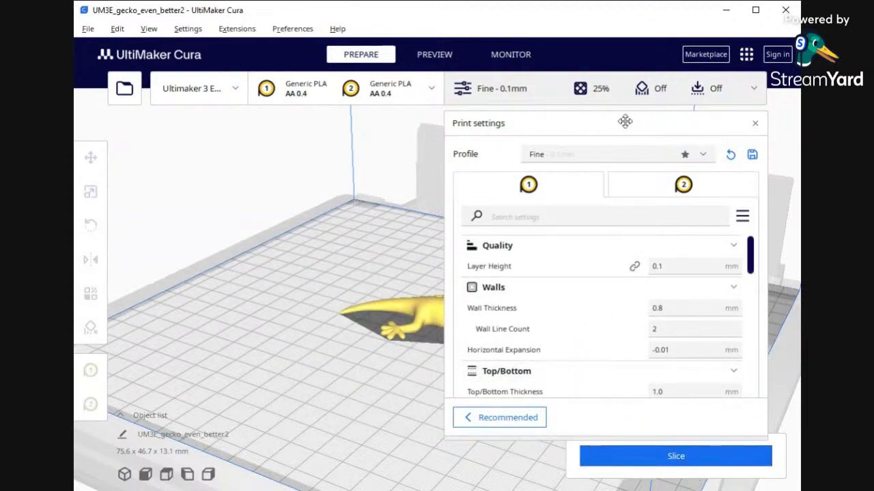
- Close the print settings and slice the gecko, estimated at 1 h 11 min and 5 g
{"action": "left_click", "coordinate": [756, 88]}
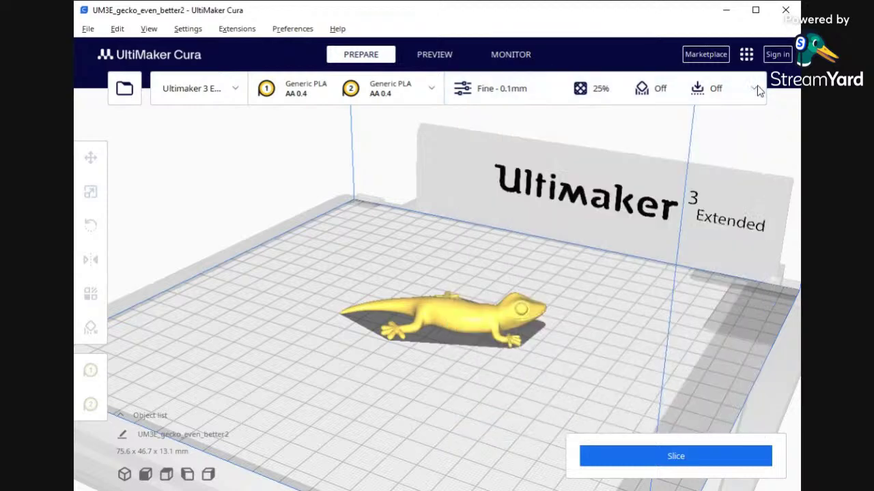
{"action": "left_click", "coordinate": [685, 458]}
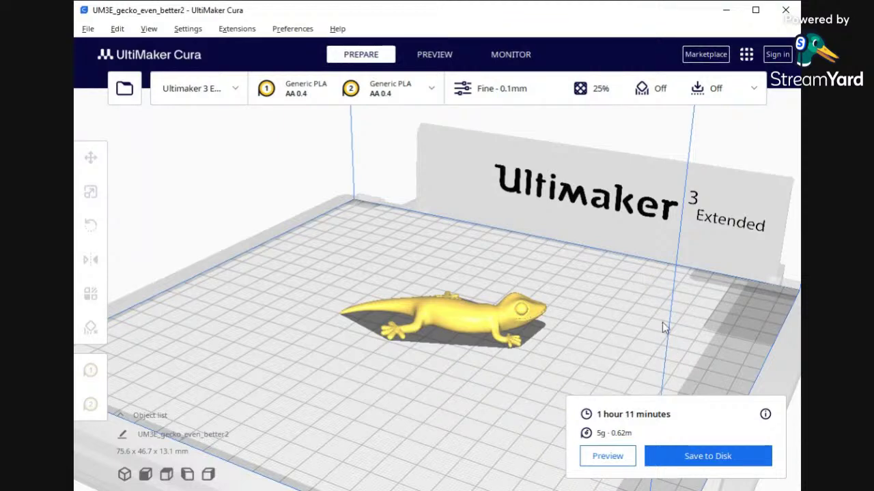
- Preview the 130 sliced layers and orbit around the gecko from below, above and the sides
{"action": "left_click", "coordinate": [609, 457]}
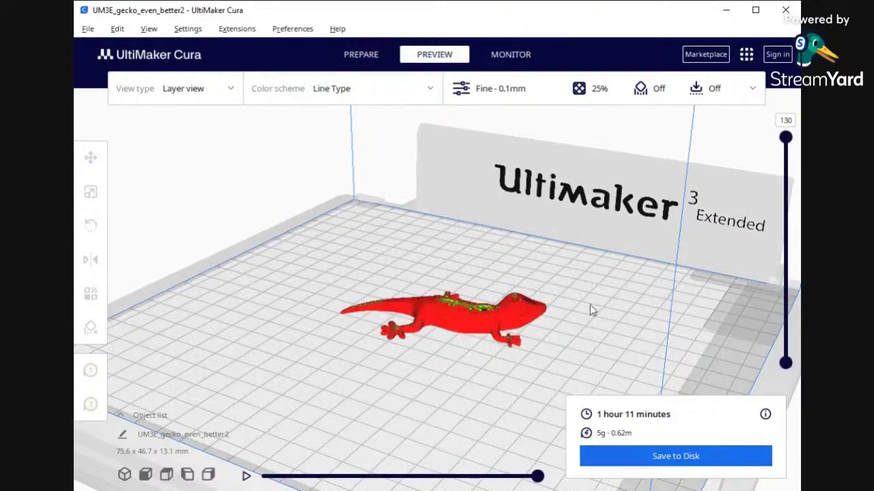
{"action": "right_click_drag", "start_coordinate": [592, 309], "coordinate": [453, 327]}
{"action": "scroll", "coordinate": [545, 383], "scroll_direction": "up", "scroll_amount": 5}
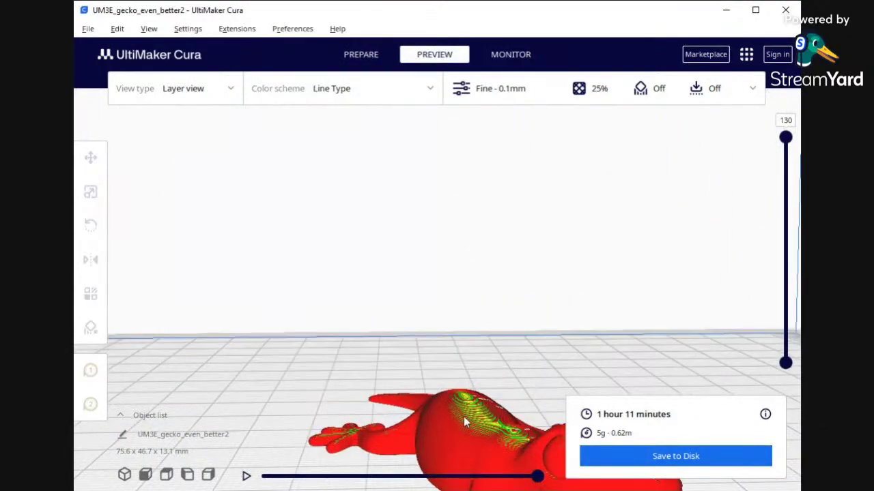
{"action": "mouse_move", "coordinate": [464, 417]}
{"action": "right_mouse_down"}
{"action": "mouse_move", "coordinate": [456, 360]}
{"action": "mouse_move", "coordinate": [416, 364]}
{"action": "mouse_move", "coordinate": [368, 386]}
{"action": "mouse_move", "coordinate": [379, 417]}
{"action": "mouse_move", "coordinate": [398, 345]}
{"action": "mouse_move", "coordinate": [466, 331]}
{"action": "mouse_move", "coordinate": [441, 328]}
{"action": "mouse_move", "coordinate": [360, 378]}
{"action": "mouse_move", "coordinate": [345, 410]}
{"action": "mouse_move", "coordinate": [295, 420]}
{"action": "mouse_move", "coordinate": [485, 427]}
{"action": "mouse_move", "coordinate": [550, 410]}
{"action": "mouse_move", "coordinate": [499, 390]}
{"action": "mouse_move", "coordinate": [366, 399]}
{"action": "mouse_move", "coordinate": [448, 422]}
{"action": "right_mouse_up"}
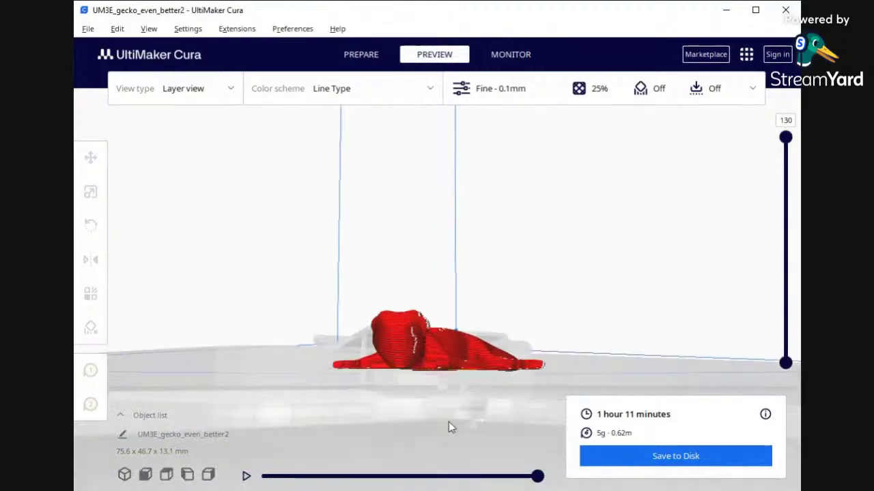
{"action": "right_click_drag", "start_coordinate": [444, 382], "coordinate": [581, 393]}
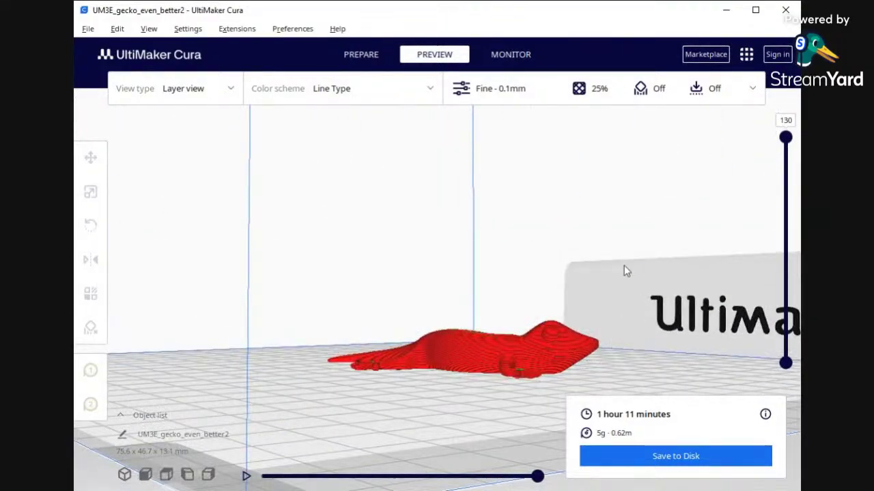
{"action": "right_click_drag", "start_coordinate": [624, 269], "coordinate": [622, 360]}
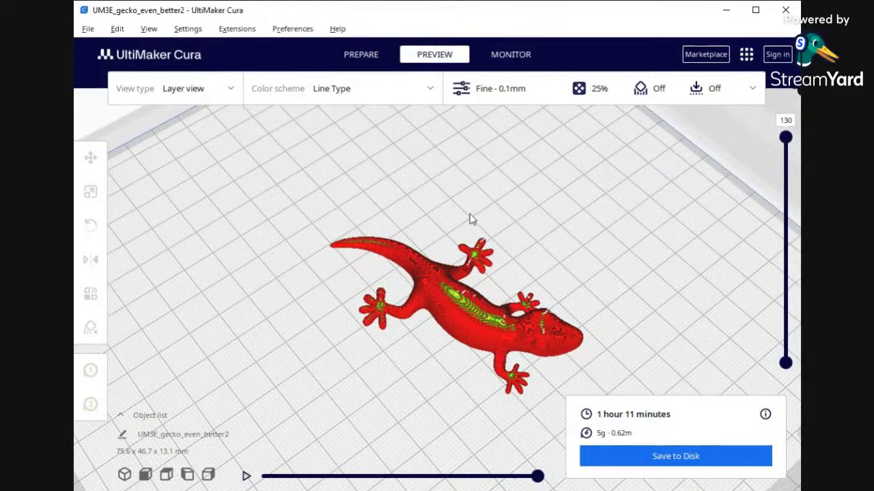
{"action": "right_click_drag", "start_coordinate": [470, 218], "coordinate": [633, 223]}
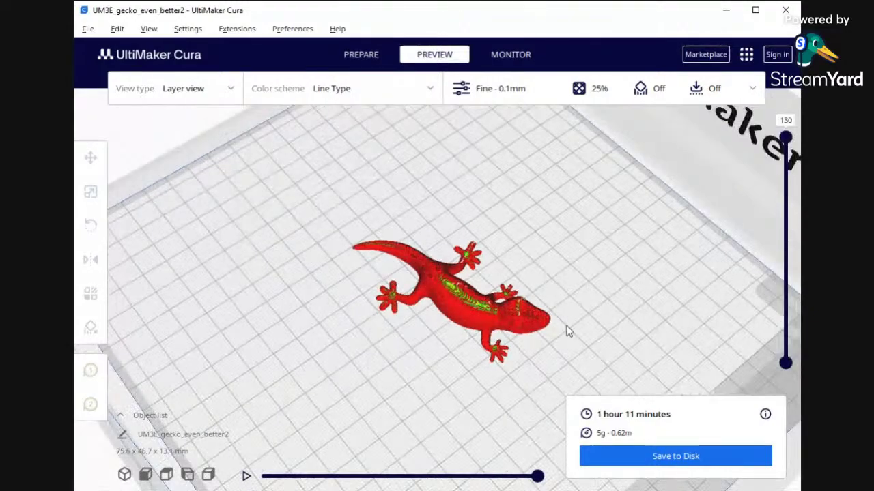
{"action": "right_click_drag", "start_coordinate": [568, 331], "coordinate": [538, 271]}
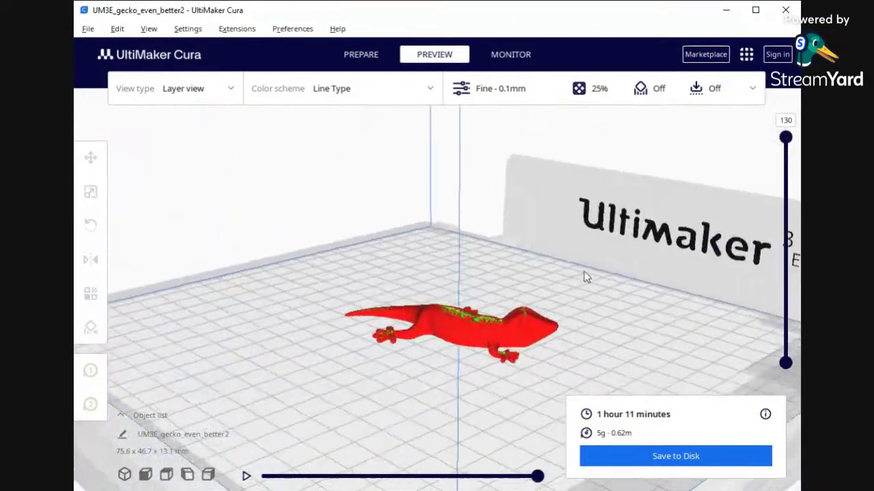
- Return to a frontal view and save the sliced gecko print to disk
{"action": "mouse_move", "coordinate": [584, 277]}
{"action": "right_mouse_down"}
{"action": "mouse_move", "coordinate": [628, 271]}
{"action": "mouse_move", "coordinate": [548, 296]}
{"action": "mouse_move", "coordinate": [560, 266]}
{"action": "mouse_move", "coordinate": [579, 275]}
{"action": "right_mouse_up"}
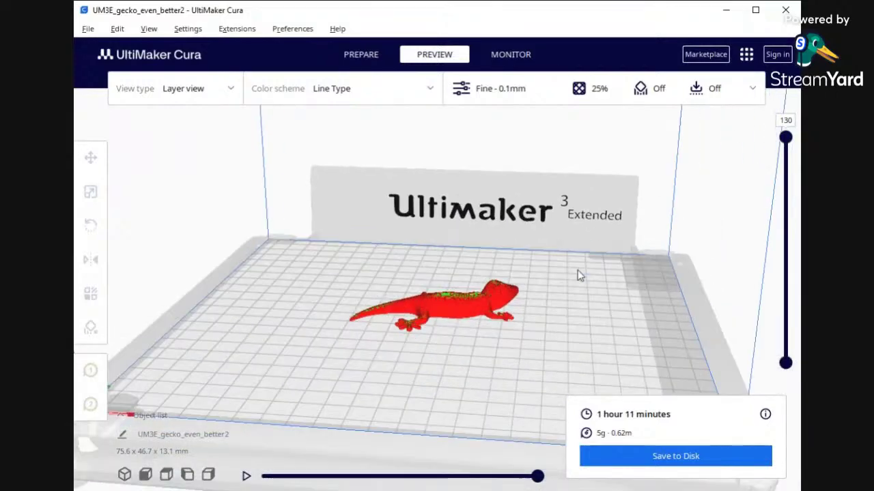
{"action": "left_click", "coordinate": [659, 460]}
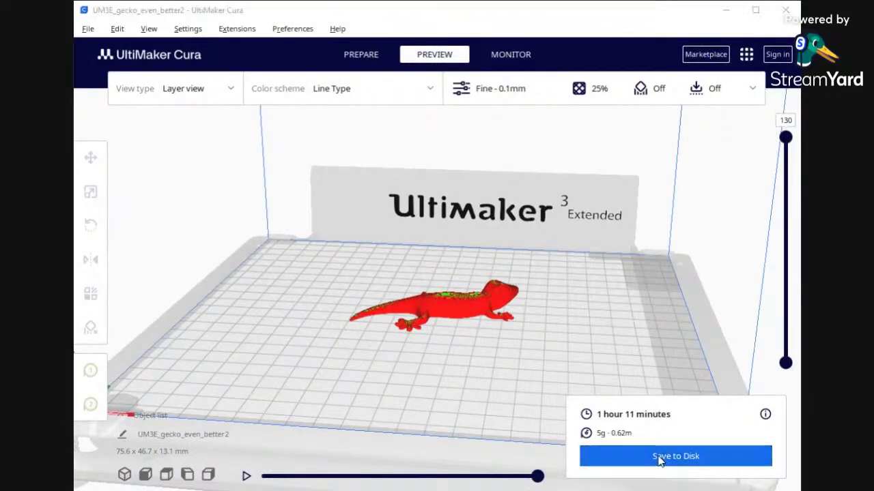
{"action": "left_click", "coordinate": [657, 353]}
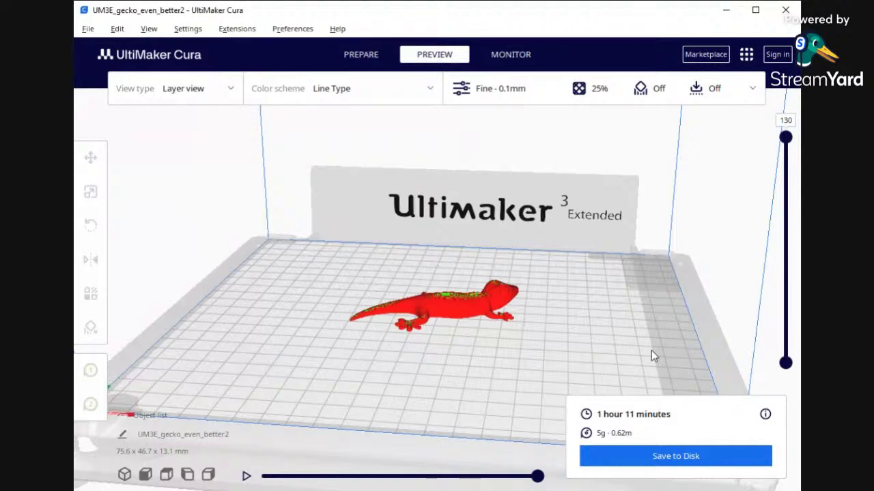